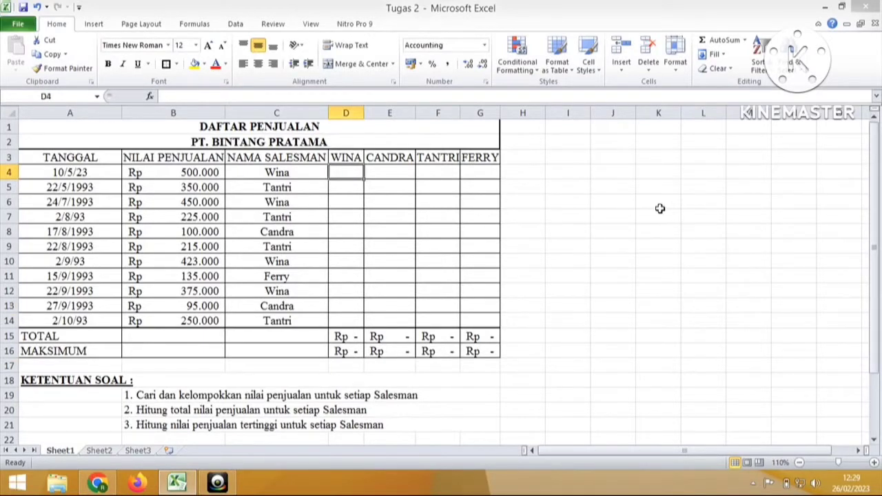
Start an =IF( formula in D4 under the WINA column.
{"action": "type", "text": "="}
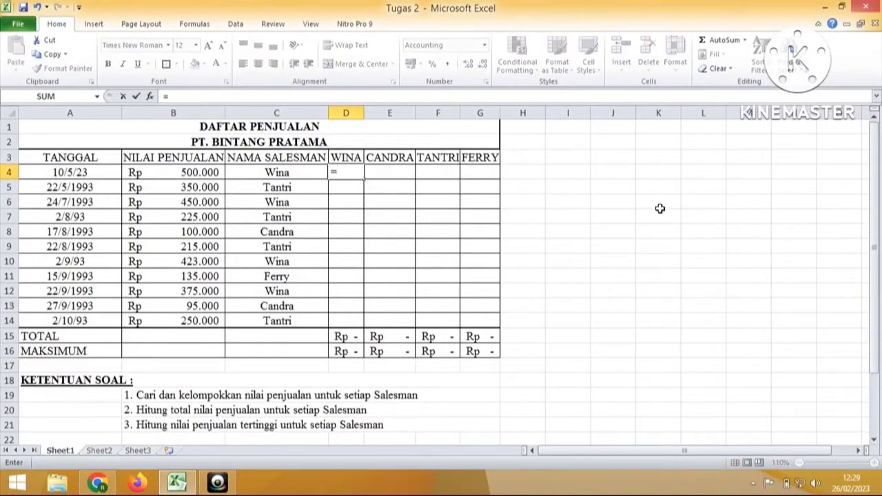
{"action": "type", "text": "if"}
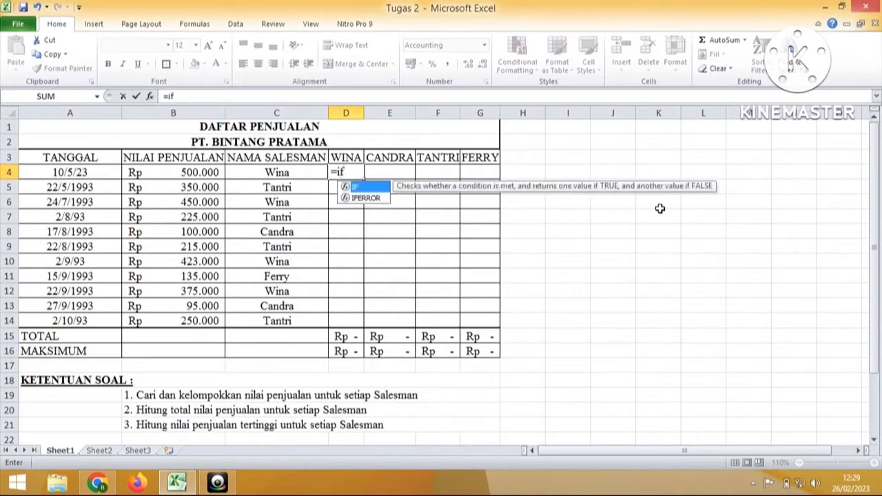
{"action": "type", "text": "("}
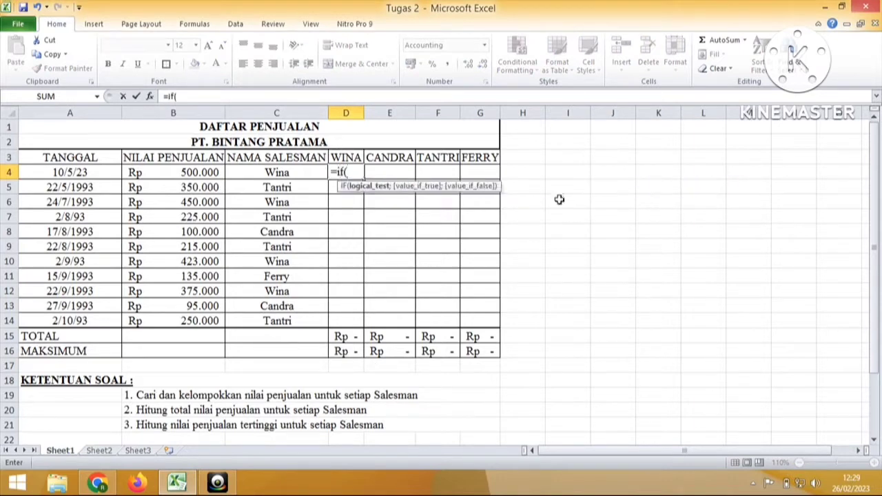
Enter =IF(C4="wina";B4;0) in D4 and check the referenced cells B4 and C4.
{"action": "left_click", "coordinate": [284, 172]}
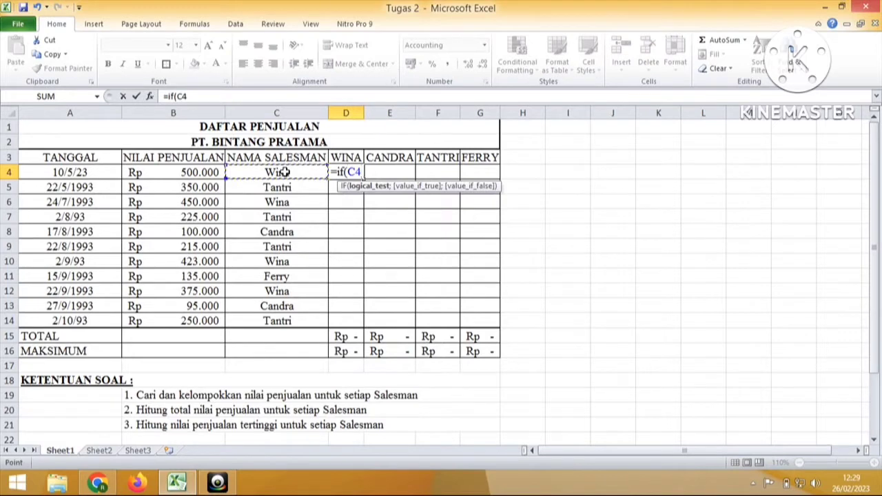
{"action": "type", "text": "=\"wi"}
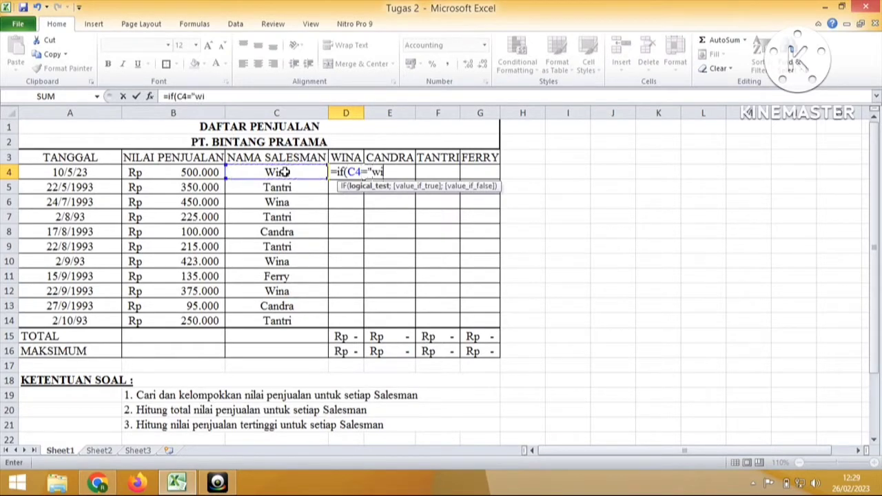
{"action": "type", "text": "na\";"}
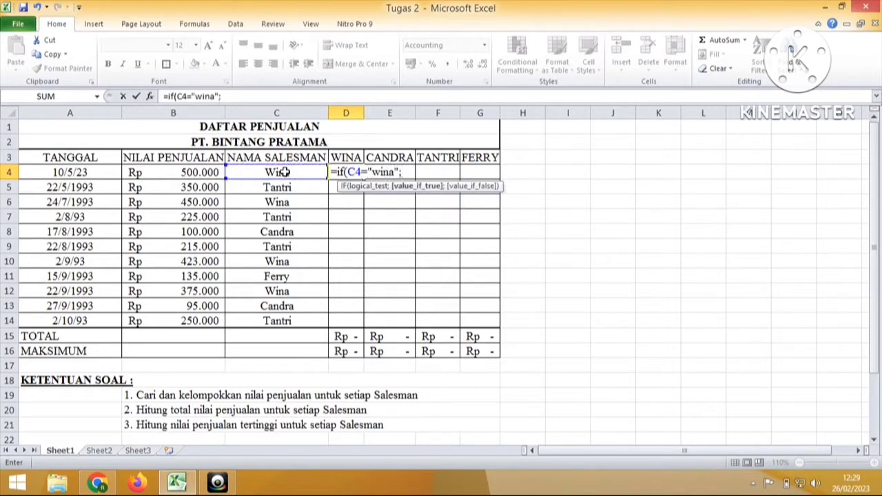
{"action": "left_click", "coordinate": [200, 173]}
{"action": "type", "text": ";"}
{"action": "type", "text": "0)"}
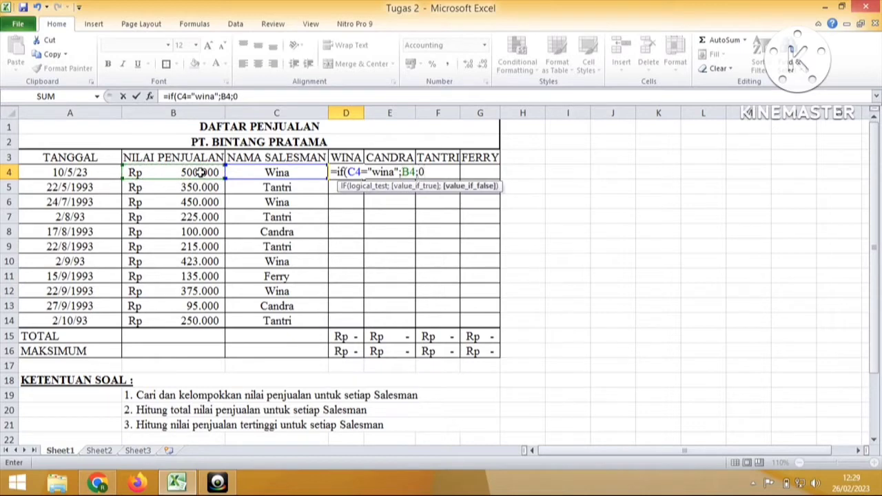
{"action": "key", "text": "Return"}
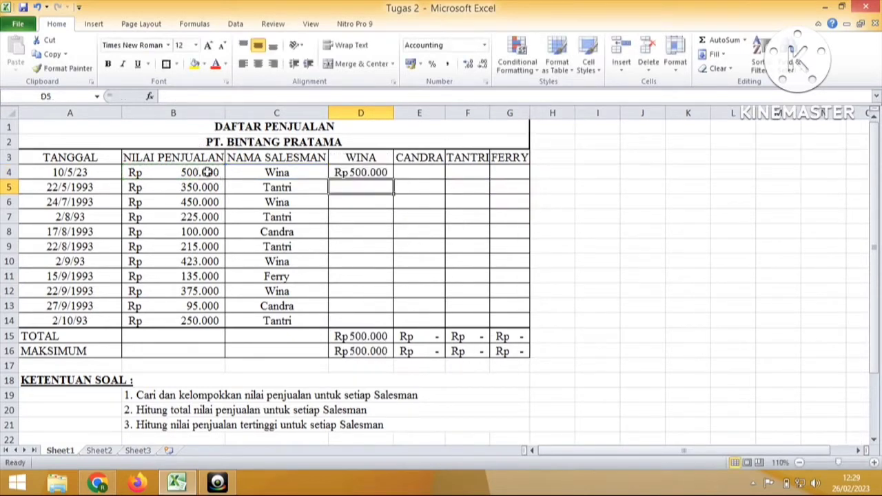
{"action": "left_click", "coordinate": [207, 173]}
{"action": "left_click", "coordinate": [318, 171]}
{"action": "left_click", "coordinate": [360, 172]}
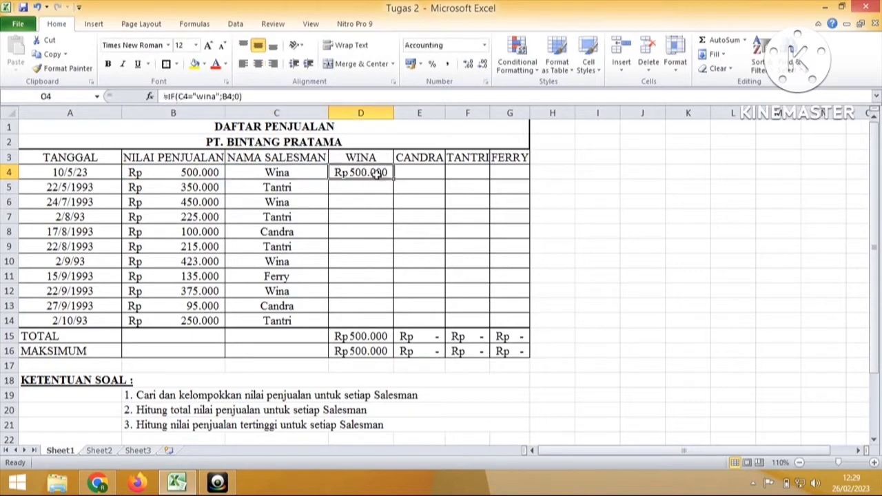
Fill the Wina formula down to D14, verify rows 6, 10, 12, and auto-fit column D.
{"action": "left_click_drag", "start_coordinate": [392, 185], "coordinate": [393, 325]}
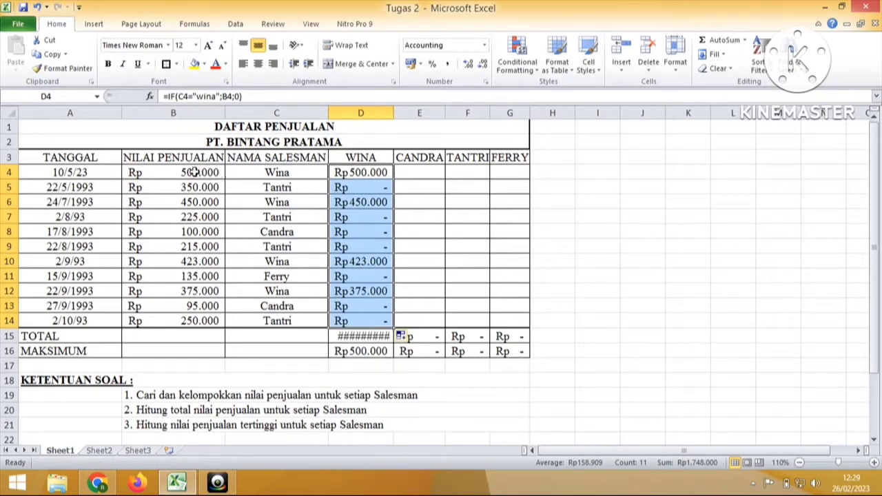
{"action": "left_click", "coordinate": [311, 174]}
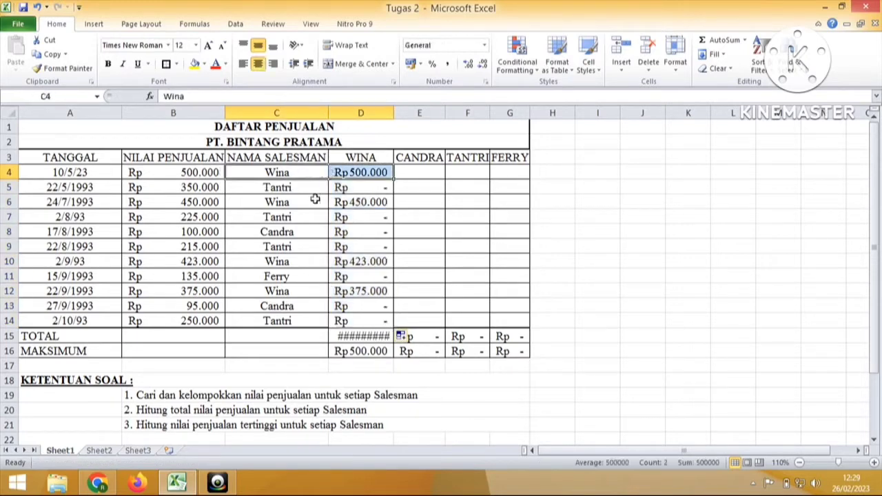
{"action": "left_click_drag", "start_coordinate": [281, 202], "coordinate": [358, 204]}
{"action": "left_click_drag", "start_coordinate": [291, 262], "coordinate": [351, 264]}
{"action": "left_click_drag", "start_coordinate": [309, 292], "coordinate": [357, 292]}
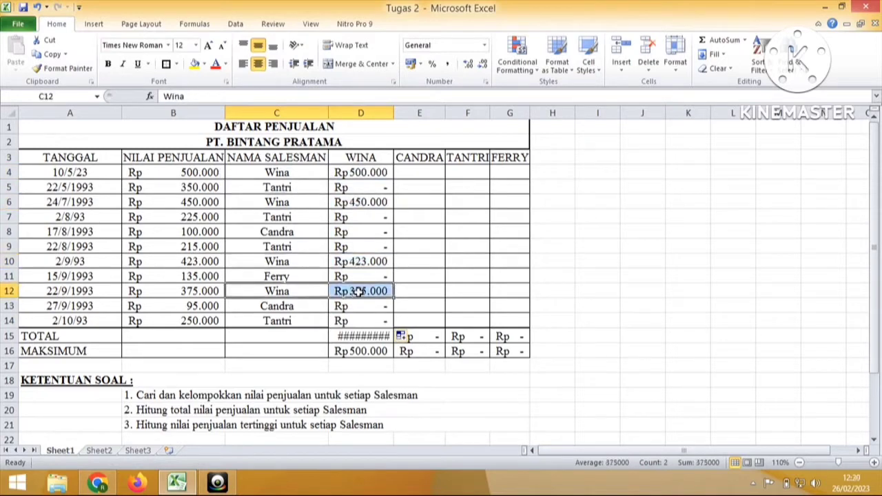
{"action": "left_click", "coordinate": [365, 336]}
{"action": "double_click", "coordinate": [394, 113]}
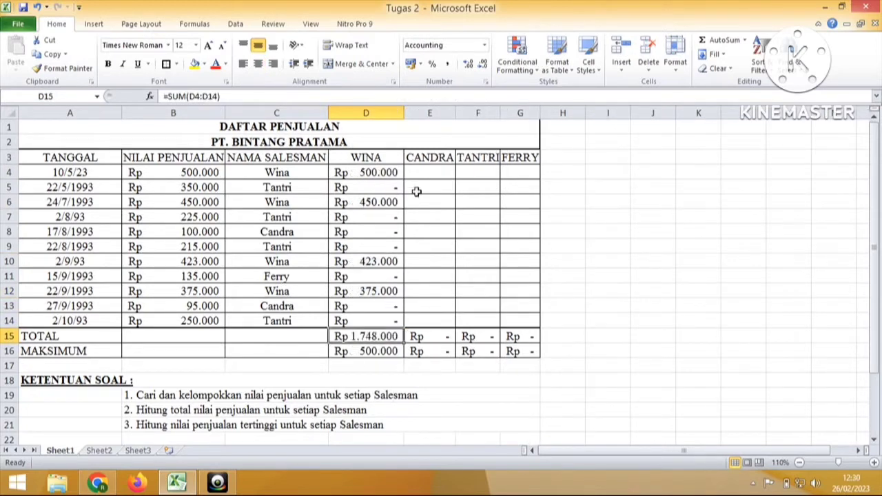
Locate Candra's first entry in C8 and start an =IF( formula in E8.
{"action": "left_click_drag", "start_coordinate": [430, 158], "coordinate": [427, 262]}
{"action": "left_click", "coordinate": [275, 260]}
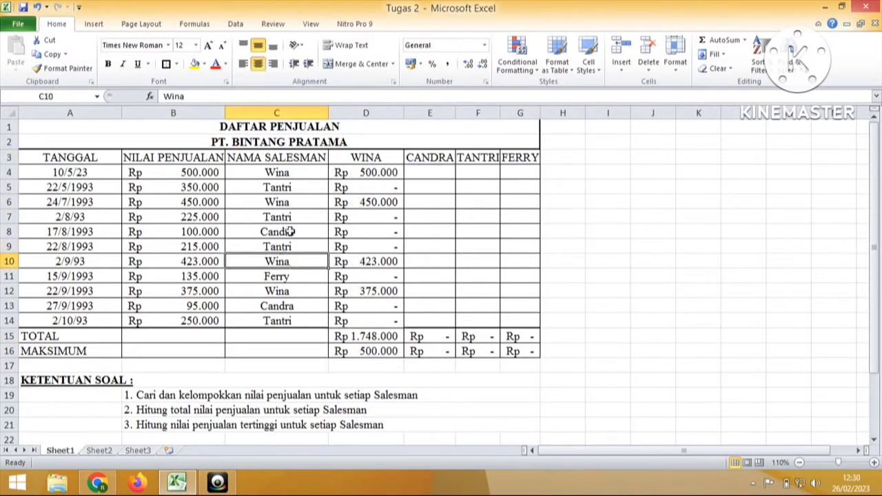
{"action": "left_click", "coordinate": [286, 232]}
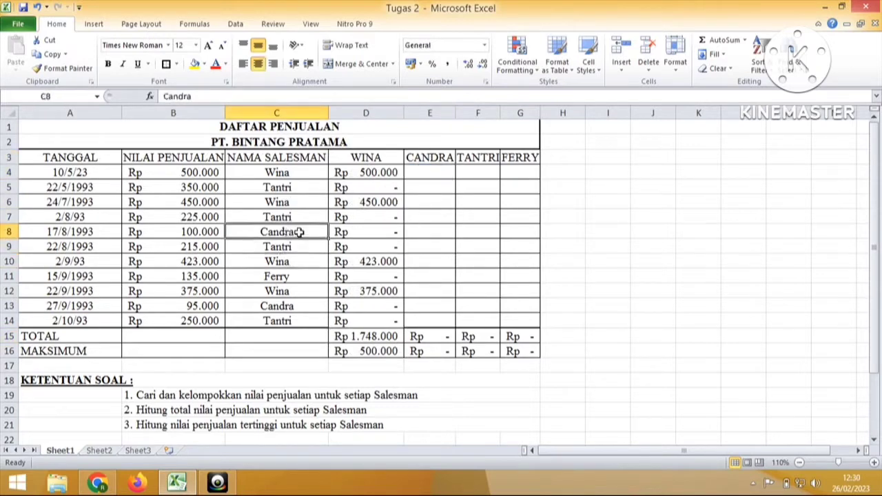
{"action": "left_click", "coordinate": [425, 232]}
{"action": "type", "text": "="}
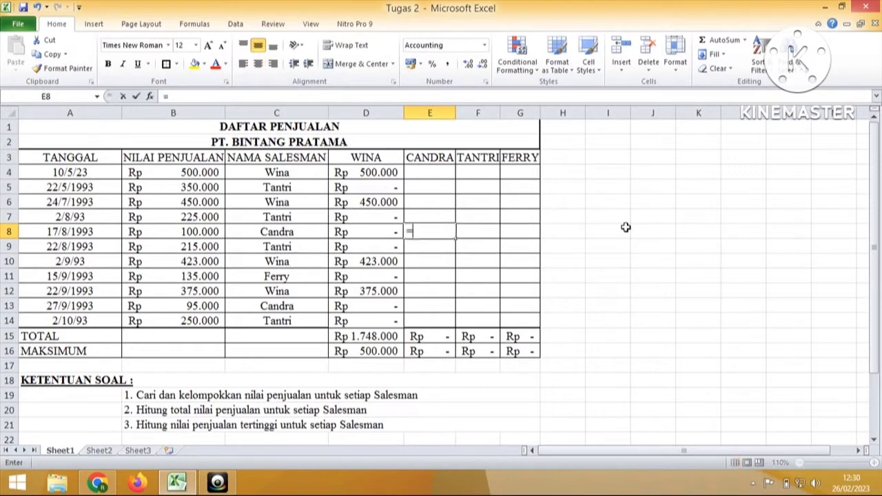
{"action": "type", "text": "i"}
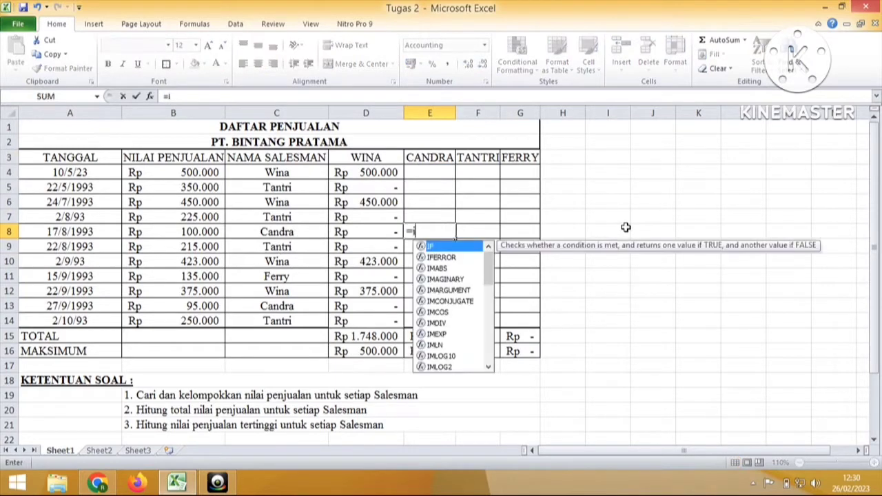
{"action": "type", "text": "f("}
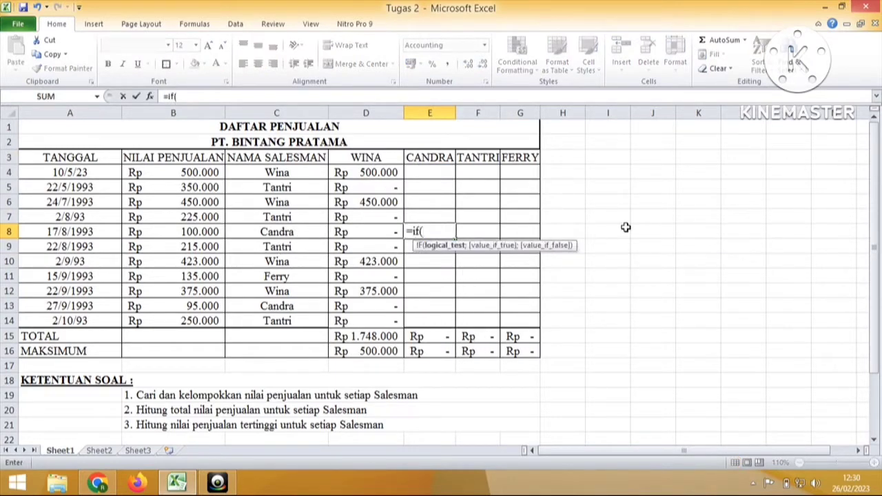
Enter =IF(C8="chandra";B8;0) in E8 and review the result.
{"action": "left_click", "coordinate": [305, 232]}
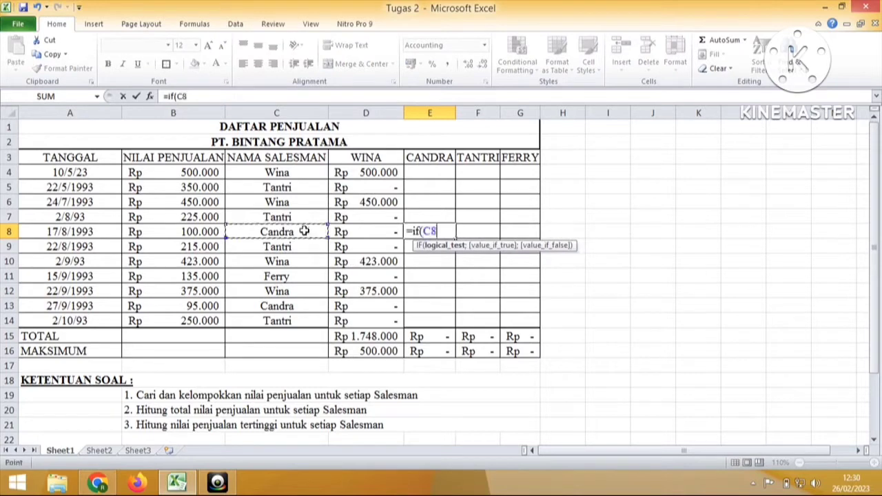
{"action": "type", "text": "=\""}
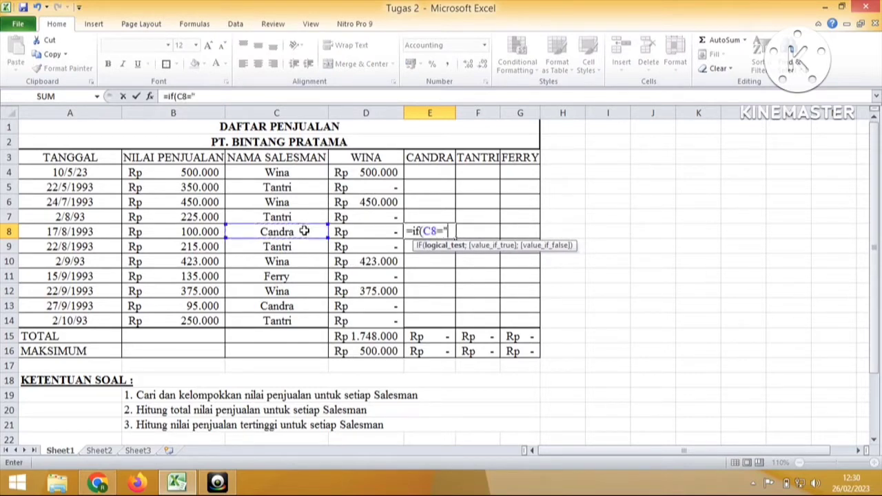
{"action": "type", "text": "chandra"}
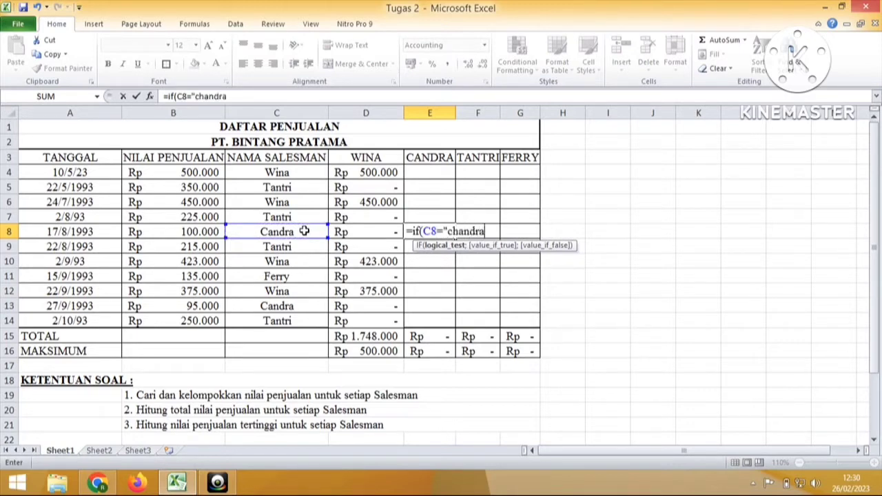
{"action": "type", "text": "\";"}
{"action": "left_click", "coordinate": [202, 234]}
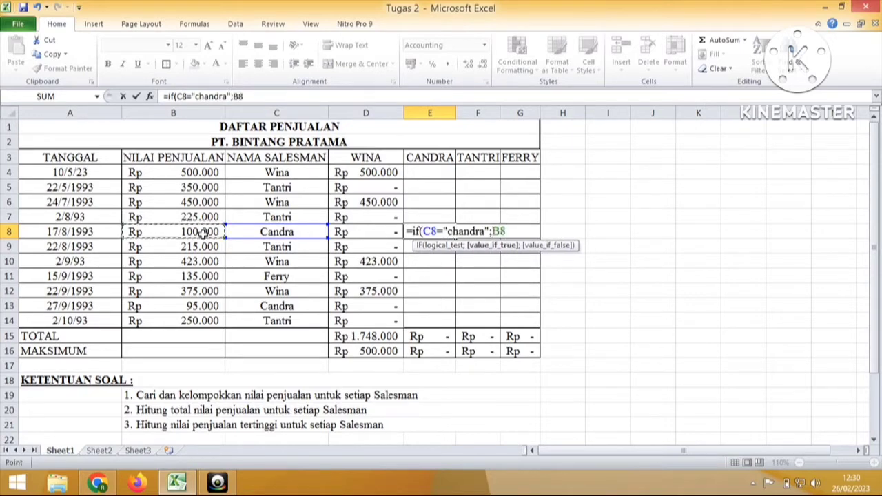
{"action": "type", "text": ";0)"}
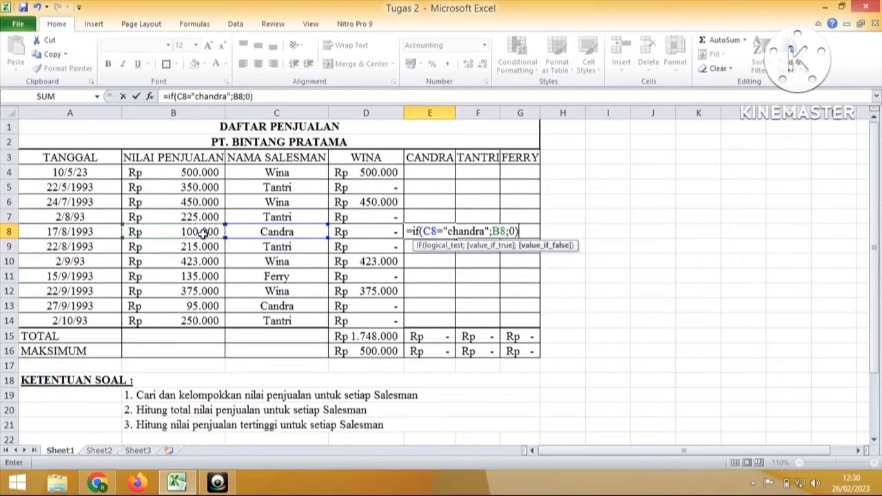
{"action": "key", "text": "Return"}
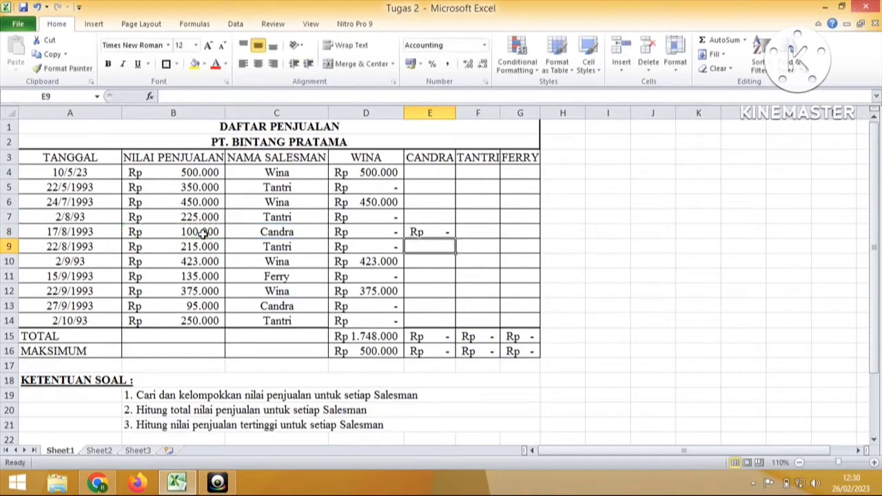
{"action": "left_click", "coordinate": [418, 231]}
Retype the salesman name in C8 as chandra.
{"action": "left_click", "coordinate": [313, 230]}
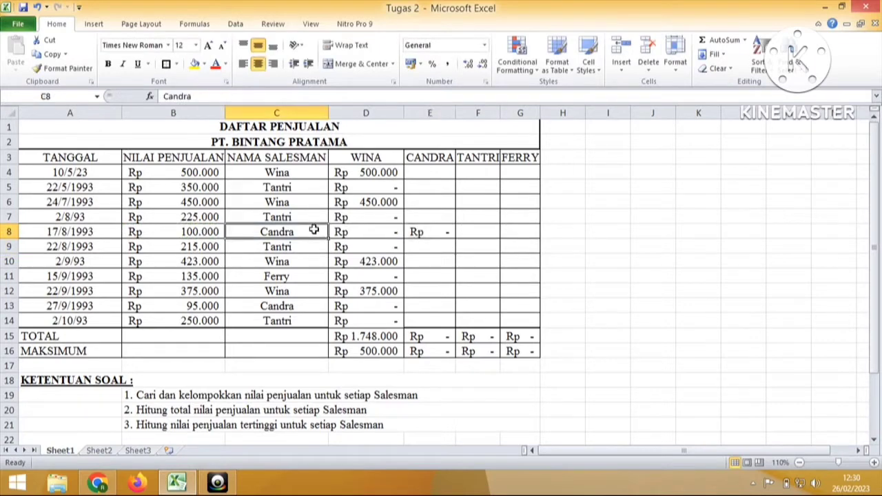
{"action": "double_click", "coordinate": [313, 230]}
{"action": "type", "text": "chd"}
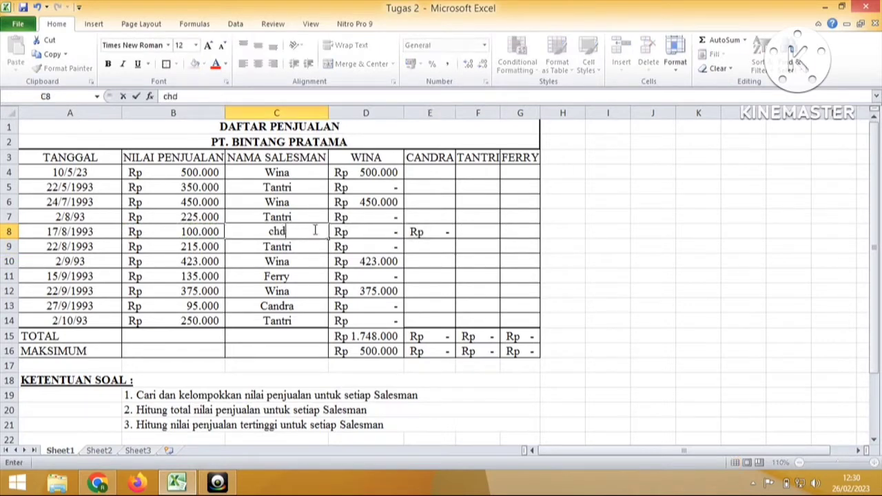
{"action": "key", "text": "BackSpace"}
{"action": "type", "text": "andra"}
{"action": "key", "text": "Return"}
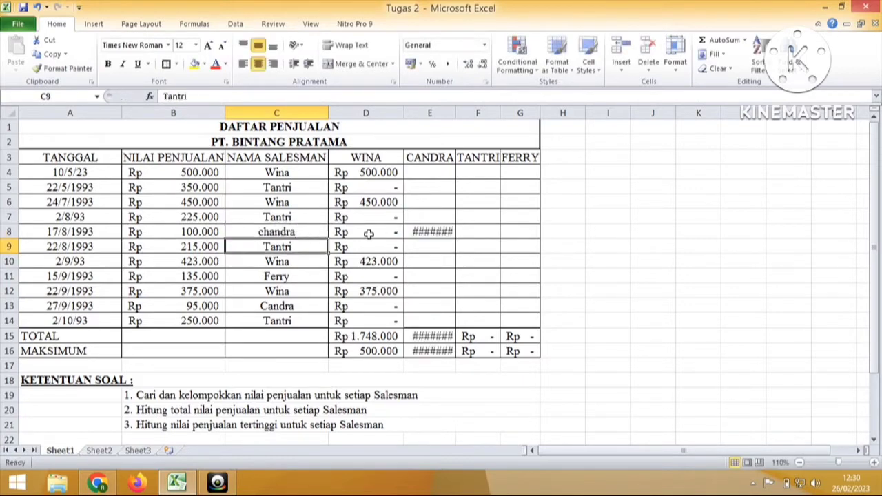
Auto-fit column E and copy the E8 formula down to E14 and up to E4.
{"action": "left_click", "coordinate": [439, 235]}
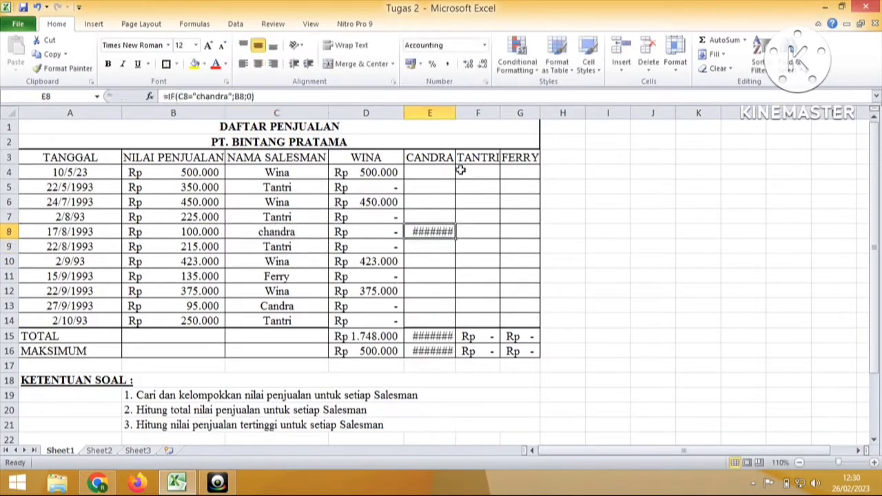
{"action": "double_click", "coordinate": [455, 113]}
{"action": "left_click_drag", "start_coordinate": [468, 239], "coordinate": [462, 319]}
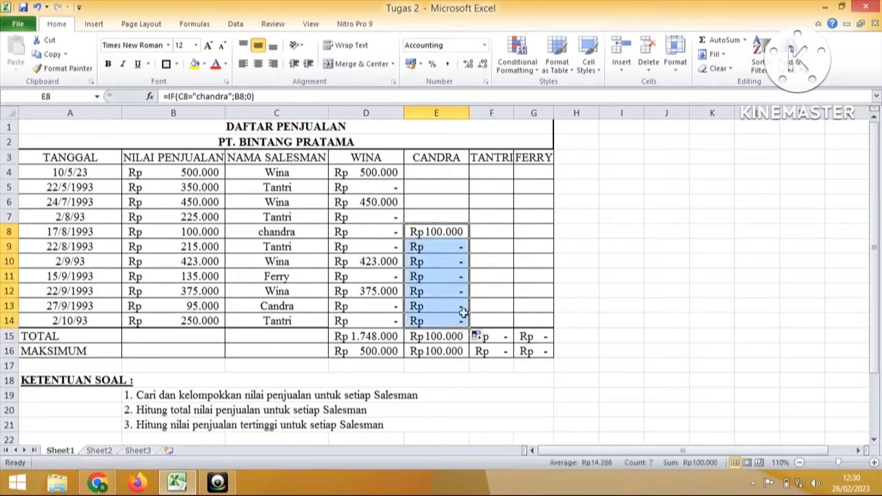
{"action": "left_click", "coordinate": [464, 238]}
{"action": "left_click_drag", "start_coordinate": [471, 238], "coordinate": [464, 172]}
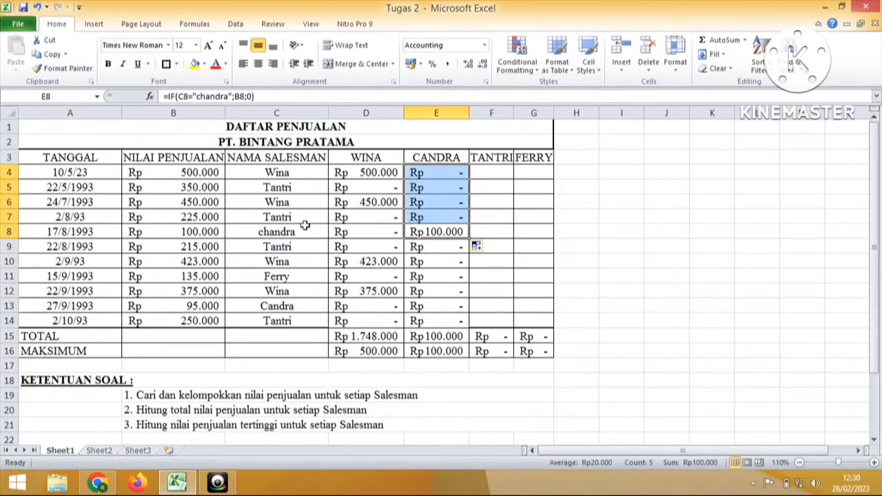
Change C13's name to chandra and confirm the formulas in E13 and E8.
{"action": "left_click", "coordinate": [302, 306]}
{"action": "left_click", "coordinate": [477, 312]}
{"action": "left_click", "coordinate": [419, 306]}
{"action": "left_click_drag", "start_coordinate": [315, 306], "coordinate": [419, 307]}
{"action": "left_click", "coordinate": [285, 307]}
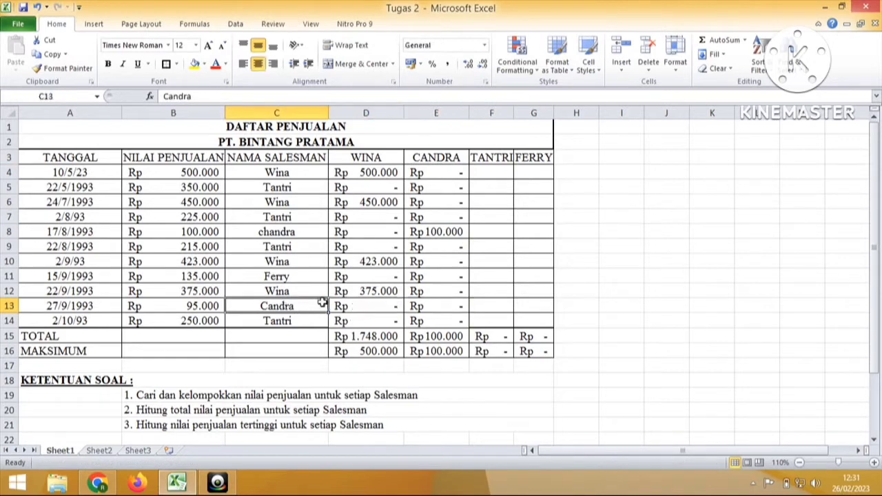
{"action": "type", "text": "ch"}
{"action": "key", "text": "Return"}
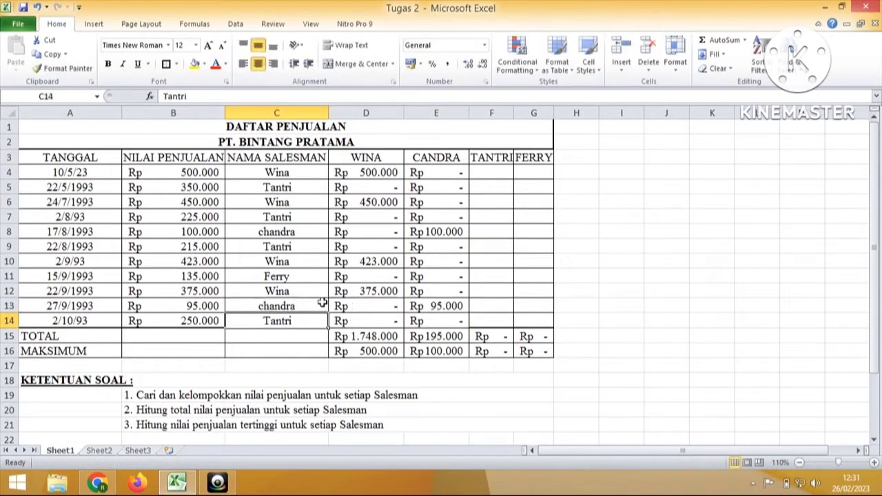
{"action": "left_click", "coordinate": [443, 308]}
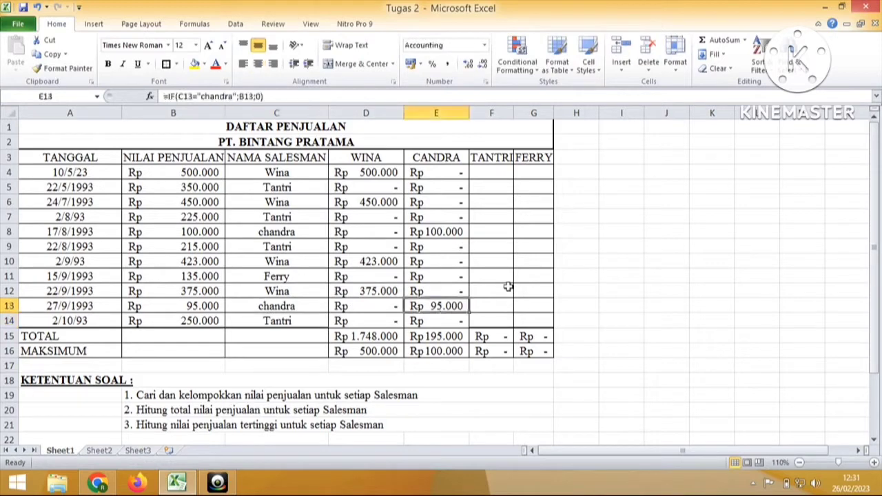
{"action": "left_click", "coordinate": [453, 232]}
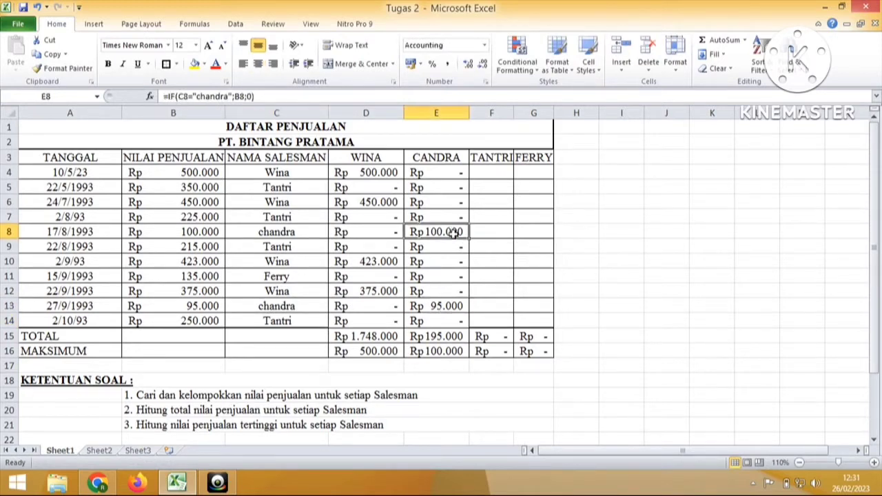
Find Tantri's entry in row 5 and select F5 for the TANTRI formula.
{"action": "left_click", "coordinate": [488, 173]}
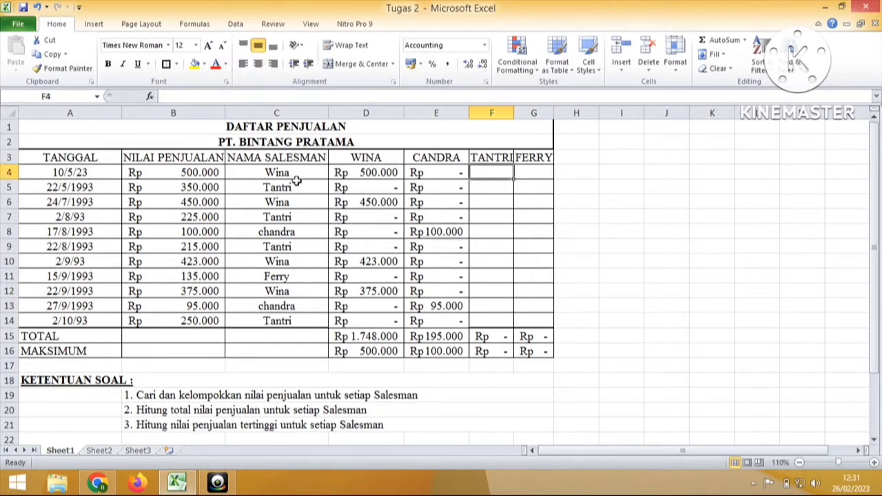
{"action": "left_click_drag", "start_coordinate": [304, 186], "coordinate": [457, 185]}
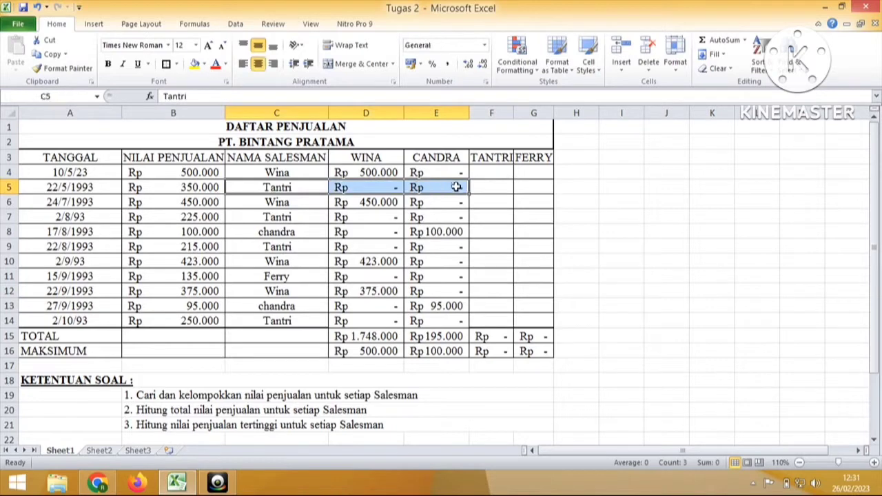
{"action": "left_click", "coordinate": [510, 189]}
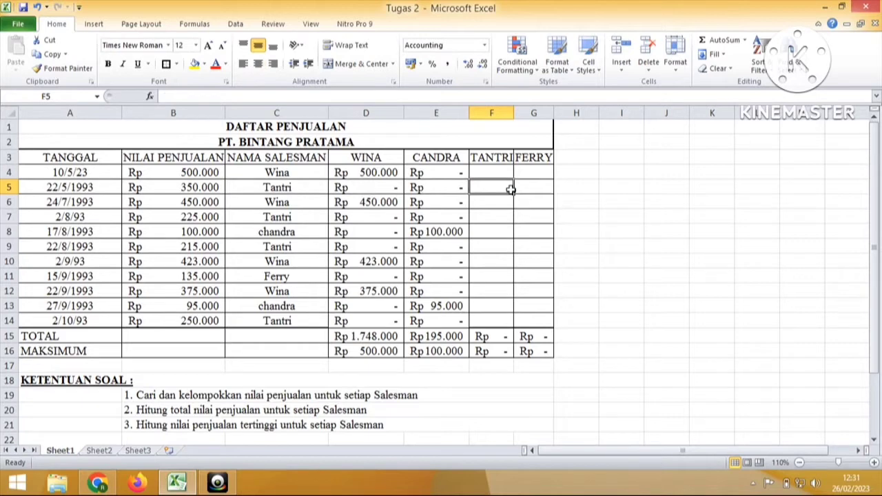
Enter =IF(C5="tantri";B5;0) in F5.
{"action": "type", "text": "="}
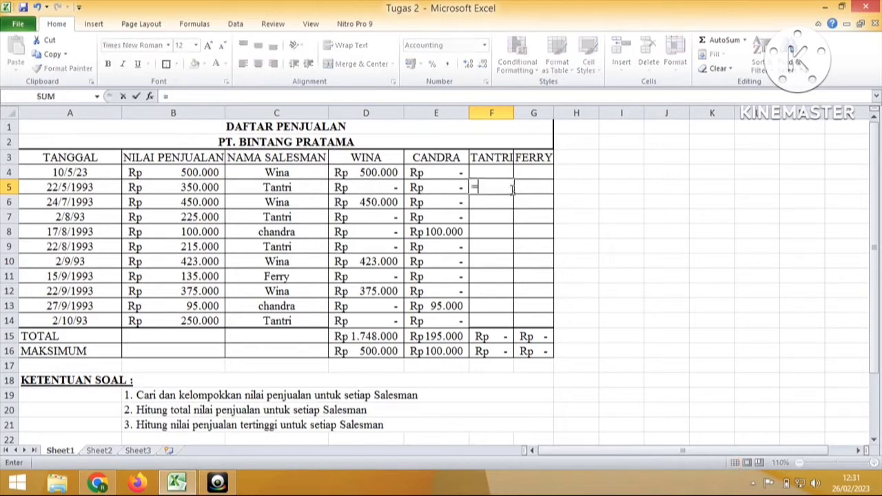
{"action": "type", "text": "if"}
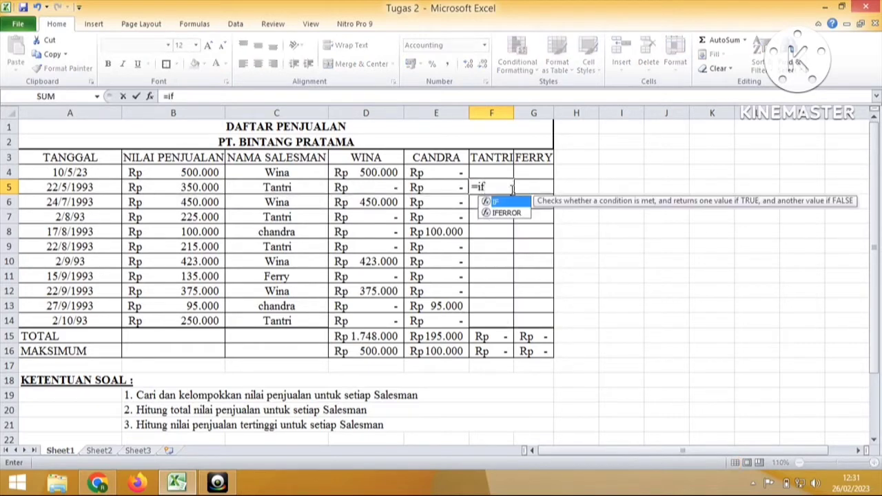
{"action": "type", "text": "("}
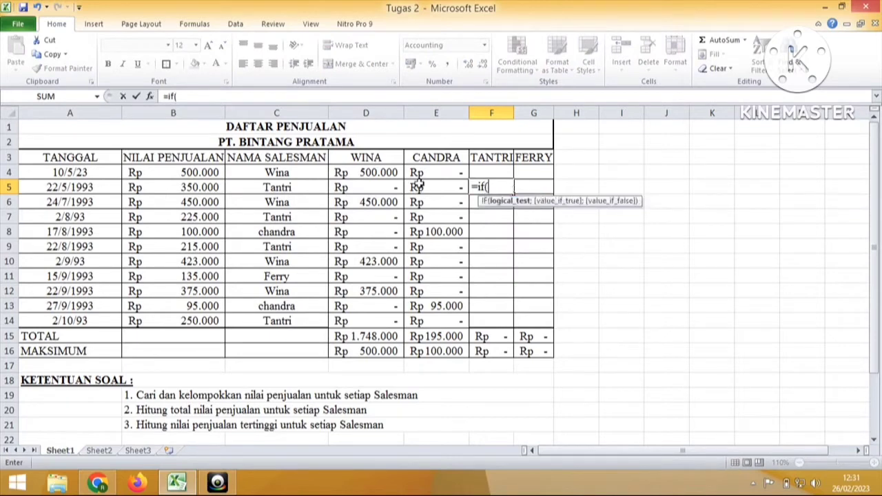
{"action": "left_click", "coordinate": [290, 189]}
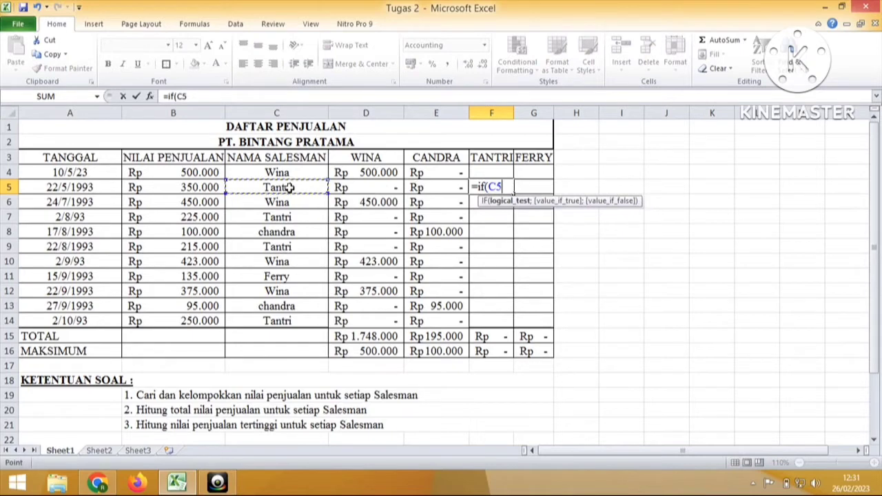
{"action": "type", "text": "="}
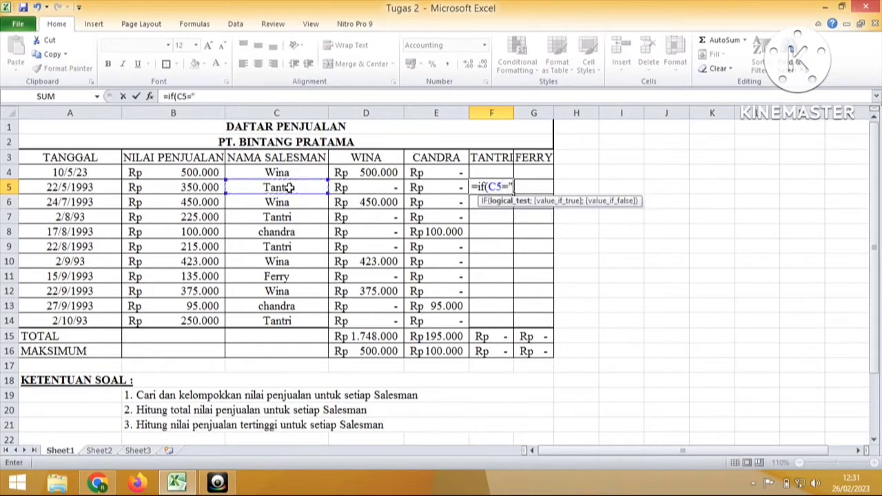
{"action": "type", "text": "\"tantri\";"}
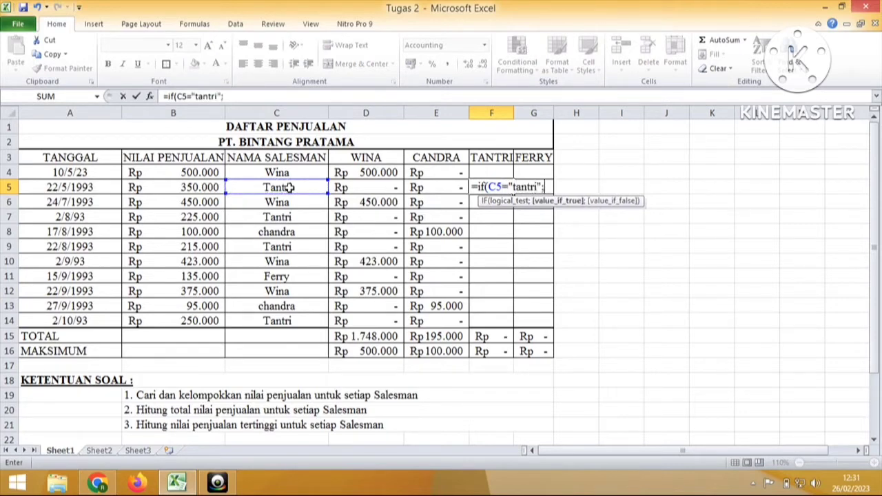
{"action": "left_click", "coordinate": [200, 187]}
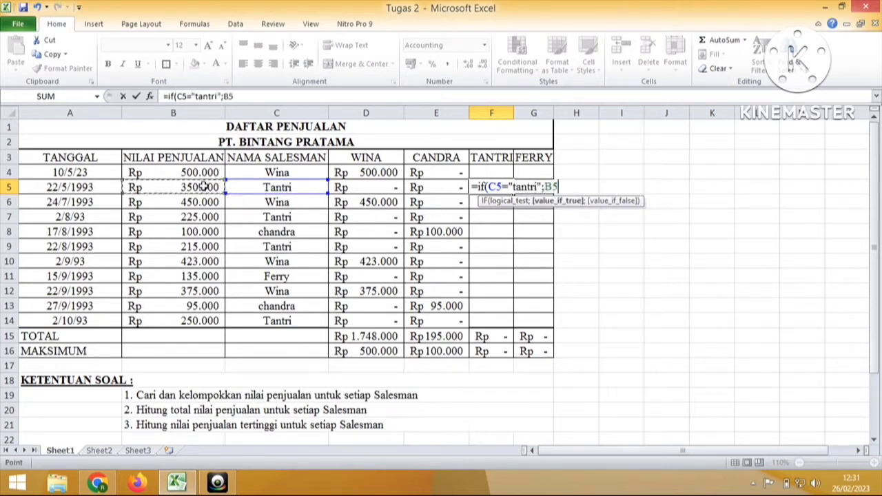
{"action": "type", "text": ";"}
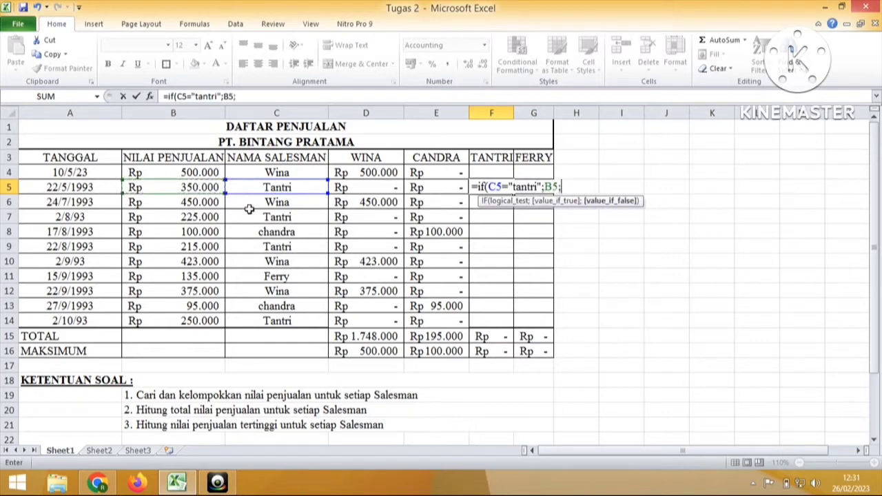
{"action": "type", "text": "0)"}
{"action": "key", "text": "Return"}
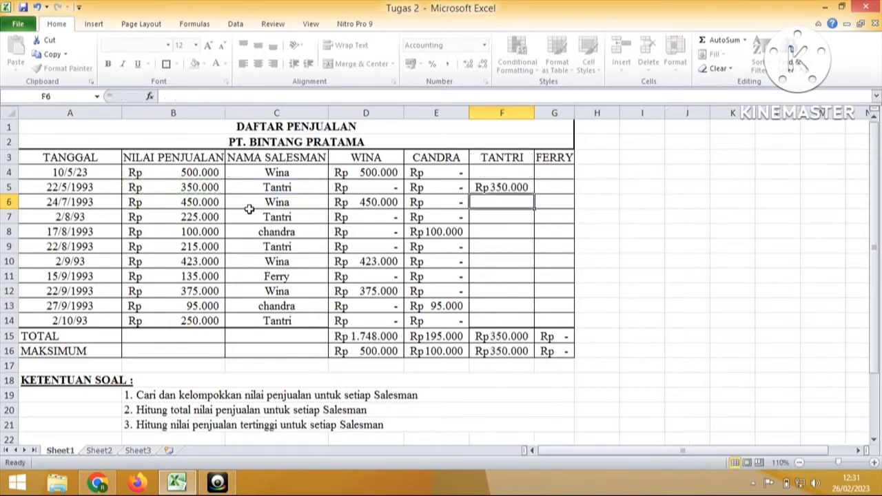
Copy the F5 formula through F4:F14 and auto-fit column F for the Rp 1.040.000 total.
{"action": "left_click", "coordinate": [492, 187]}
{"action": "left_click_drag", "start_coordinate": [533, 195], "coordinate": [527, 321]}
{"action": "left_click", "coordinate": [524, 183]}
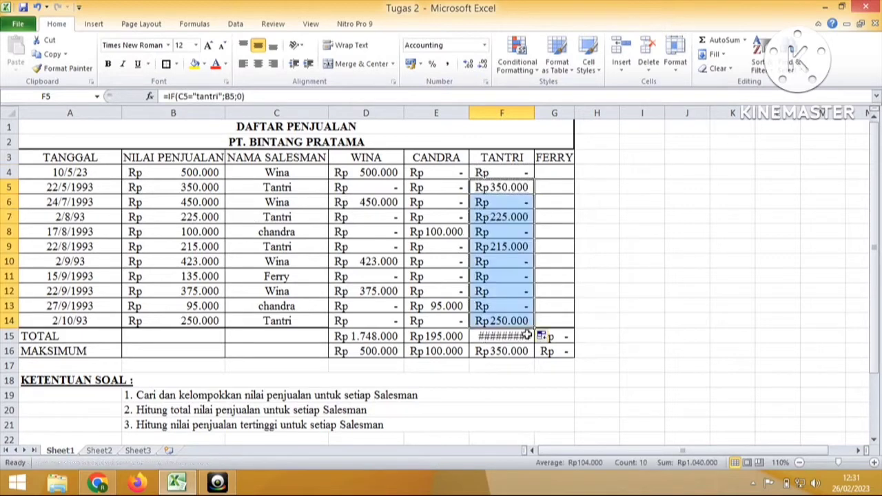
{"action": "left_click", "coordinate": [505, 338]}
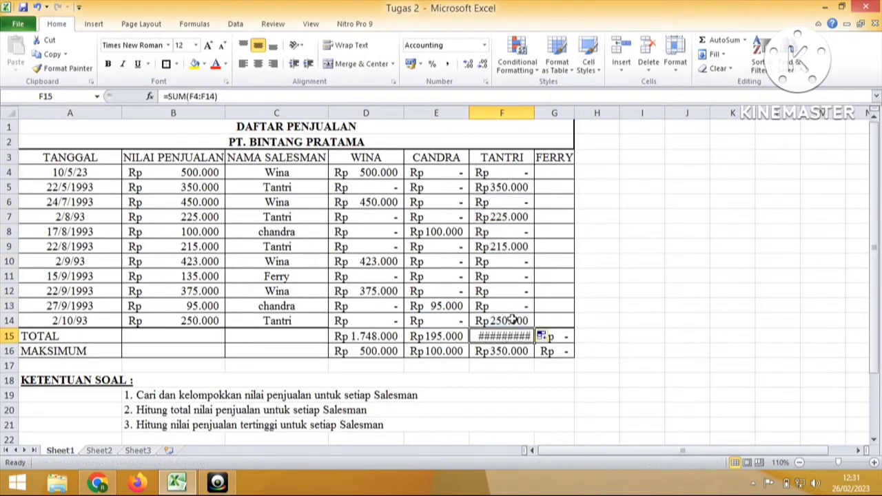
{"action": "double_click", "coordinate": [535, 114]}
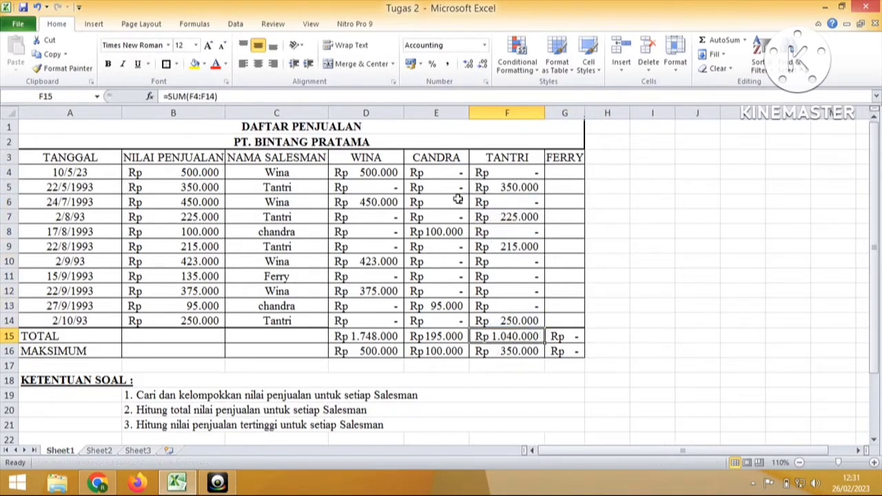
Verify Tantri's sales in rows 5, 7, 9 and 14 against the TANTRI column.
{"action": "left_click_drag", "start_coordinate": [309, 191], "coordinate": [484, 193]}
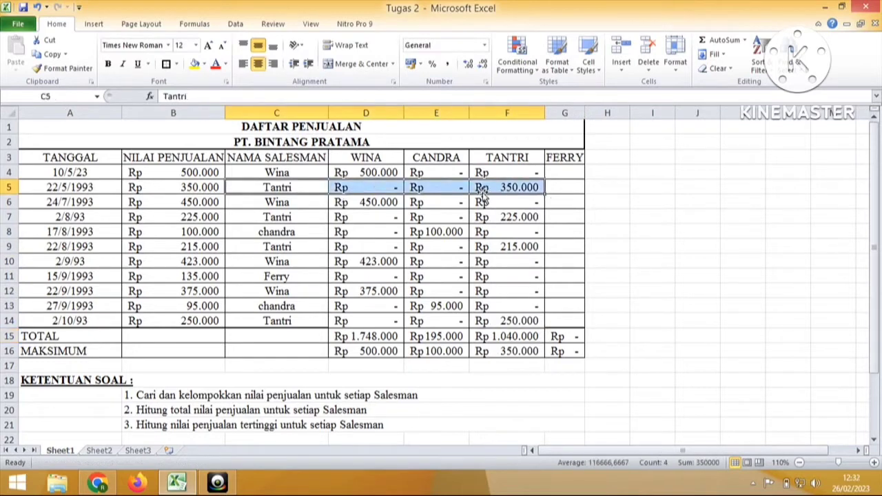
{"action": "left_click_drag", "start_coordinate": [312, 218], "coordinate": [493, 218]}
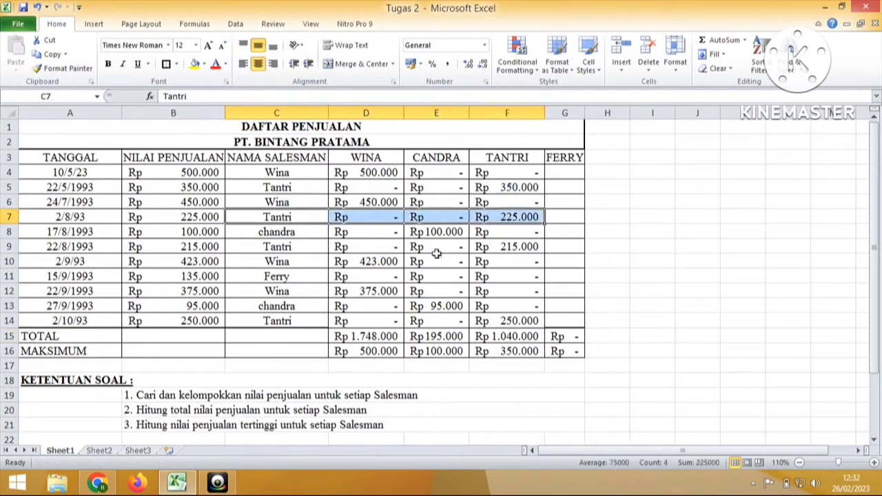
{"action": "left_click_drag", "start_coordinate": [302, 246], "coordinate": [493, 249]}
{"action": "left_click_drag", "start_coordinate": [305, 322], "coordinate": [497, 322]}
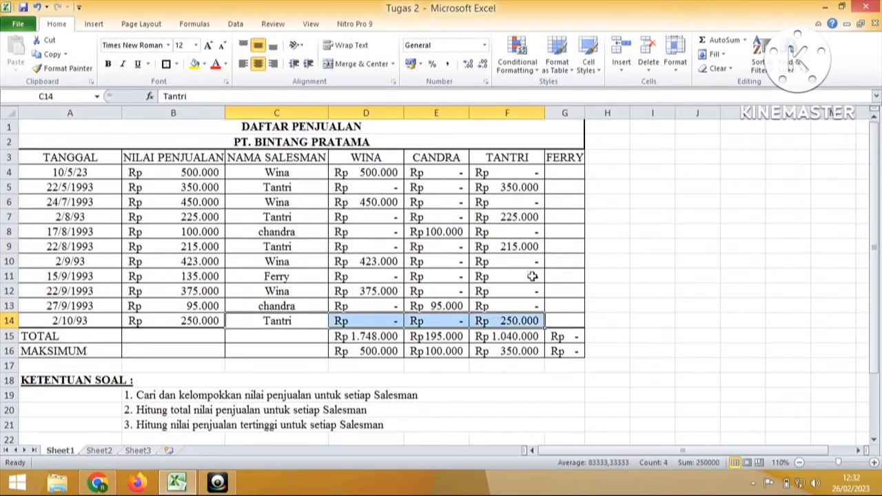
{"action": "left_click", "coordinate": [565, 174]}
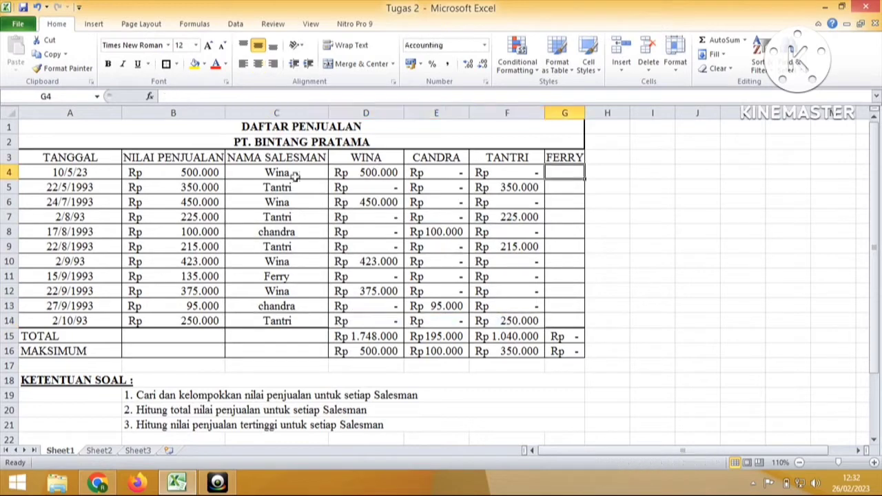
Enter =IF(C11="ferry";B11;0) in G11 for Ferry's sale.
{"action": "left_click", "coordinate": [283, 279]}
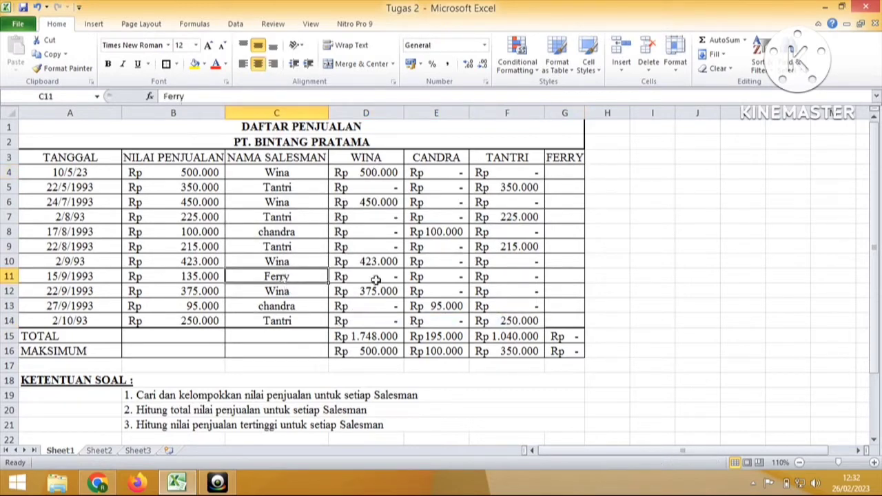
{"action": "left_click", "coordinate": [557, 279]}
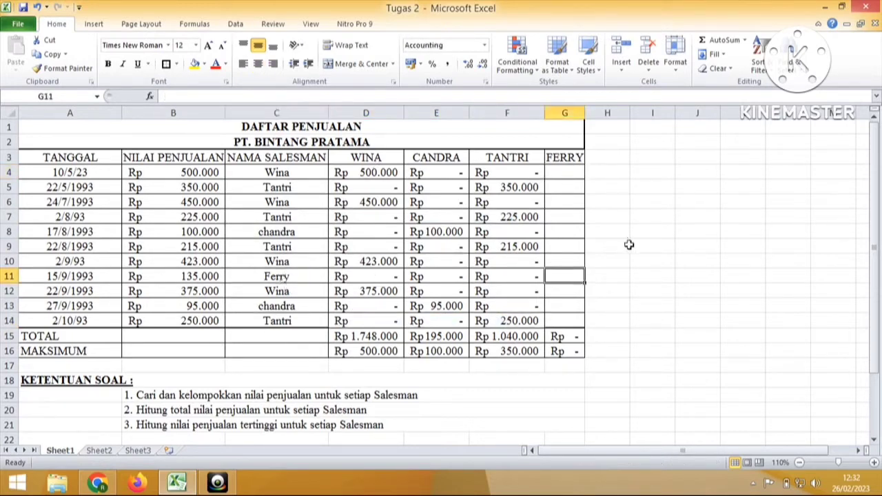
{"action": "type", "text": "="}
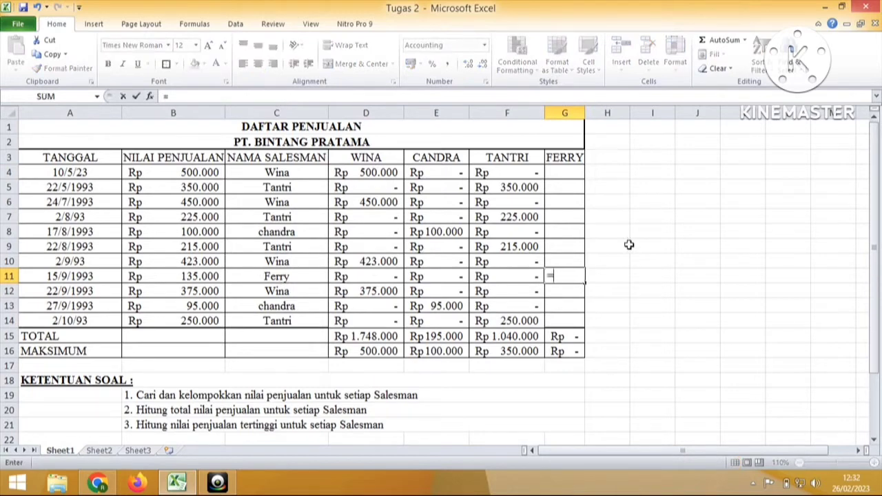
{"action": "type", "text": "if("}
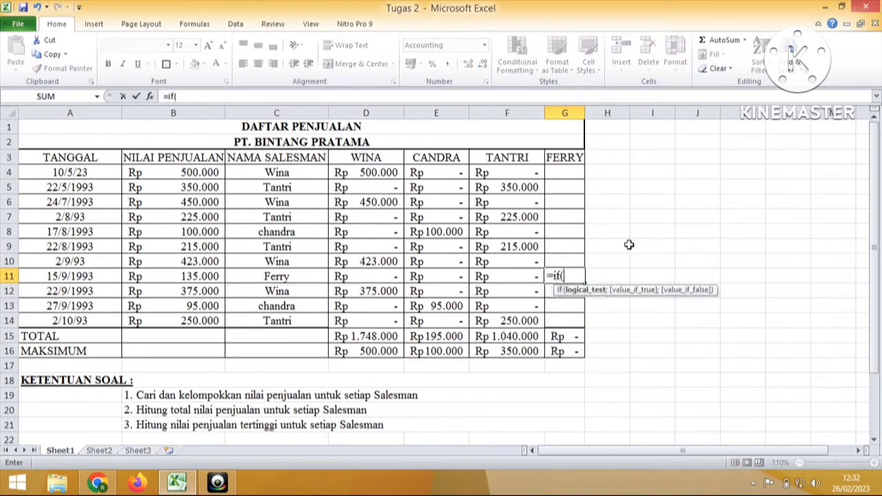
{"action": "left_click", "coordinate": [308, 277]}
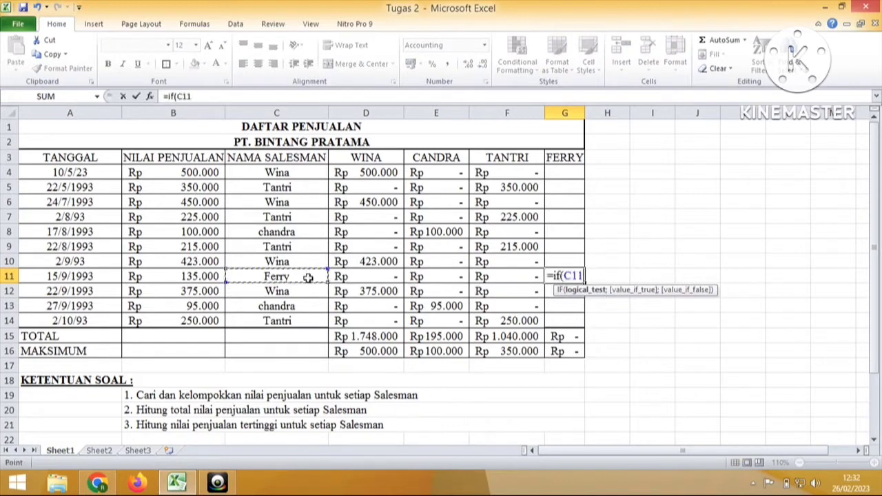
{"action": "type", "text": "=\"f"}
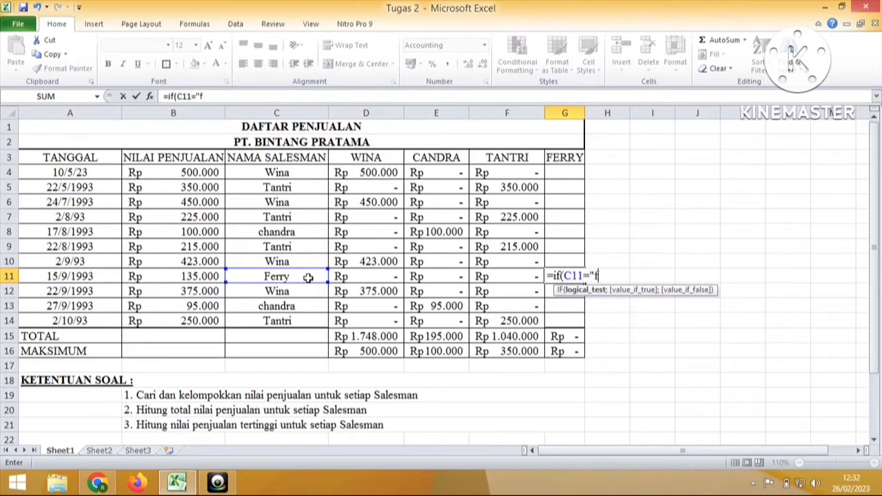
{"action": "type", "text": "erry\";"}
{"action": "left_click", "coordinate": [207, 277]}
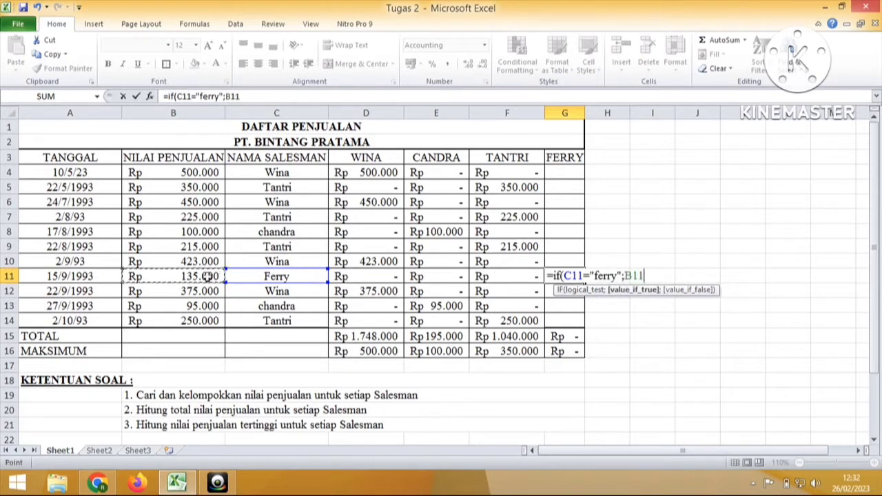
{"action": "type", "text": ";0)"}
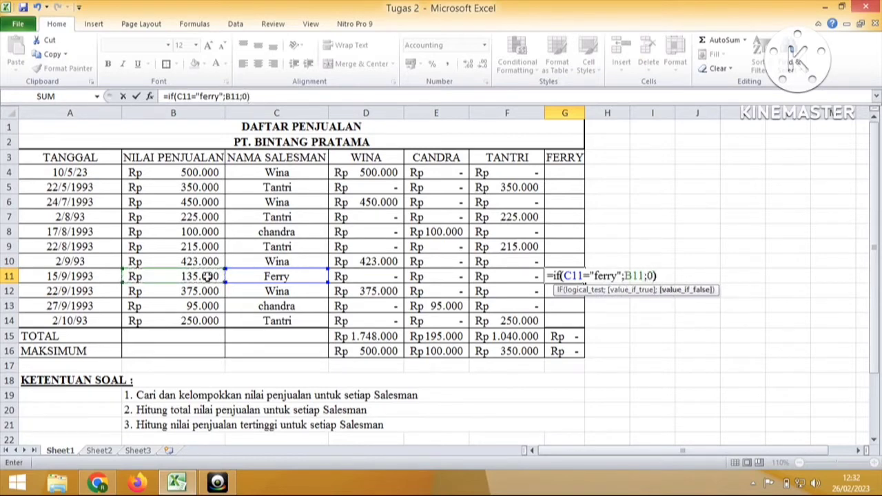
{"action": "key", "text": "Return"}
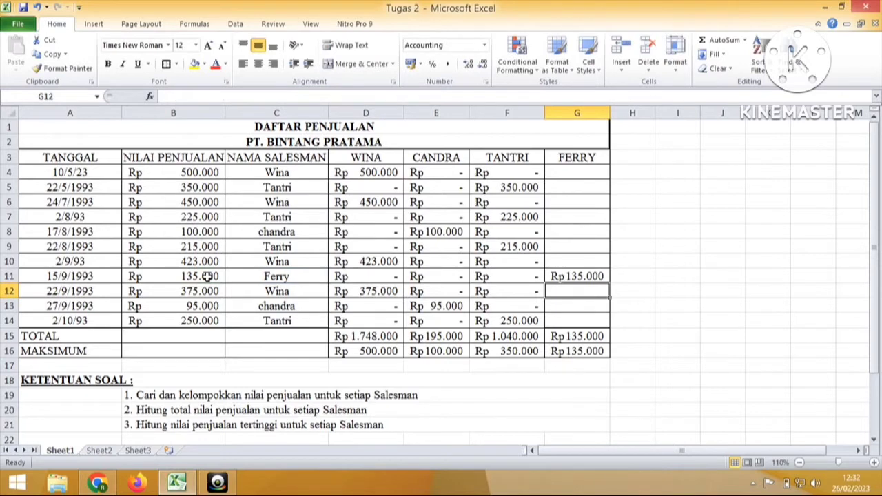
Copy the Ferry formula down to G14 and up to G4, then verify row 11.
{"action": "left_click", "coordinate": [572, 275]}
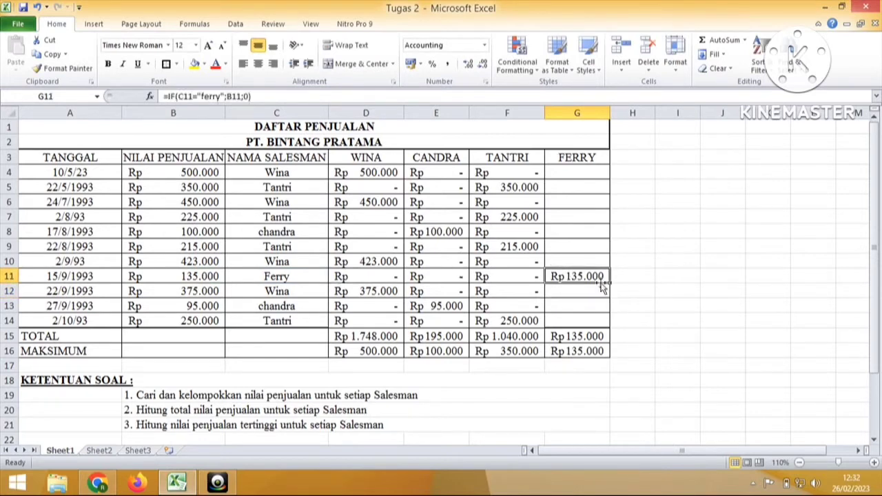
{"action": "left_click_drag", "start_coordinate": [610, 283], "coordinate": [598, 321]}
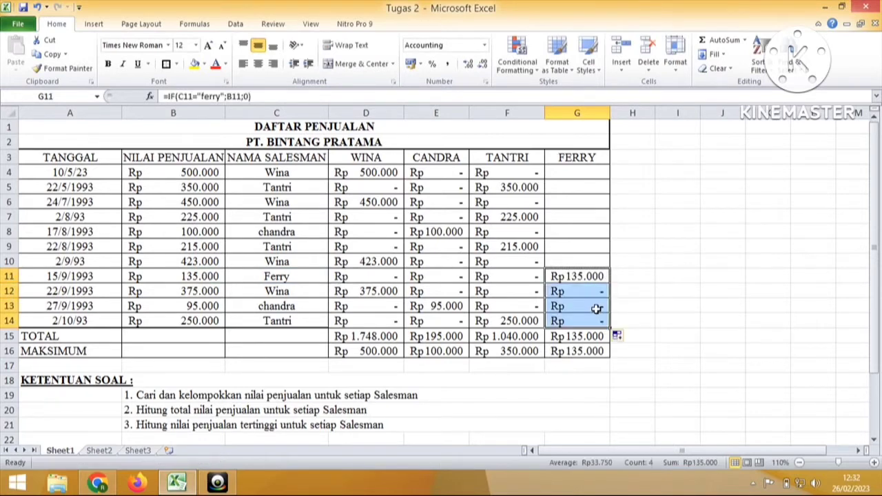
{"action": "left_click", "coordinate": [591, 277]}
{"action": "left_click_drag", "start_coordinate": [609, 282], "coordinate": [597, 169]}
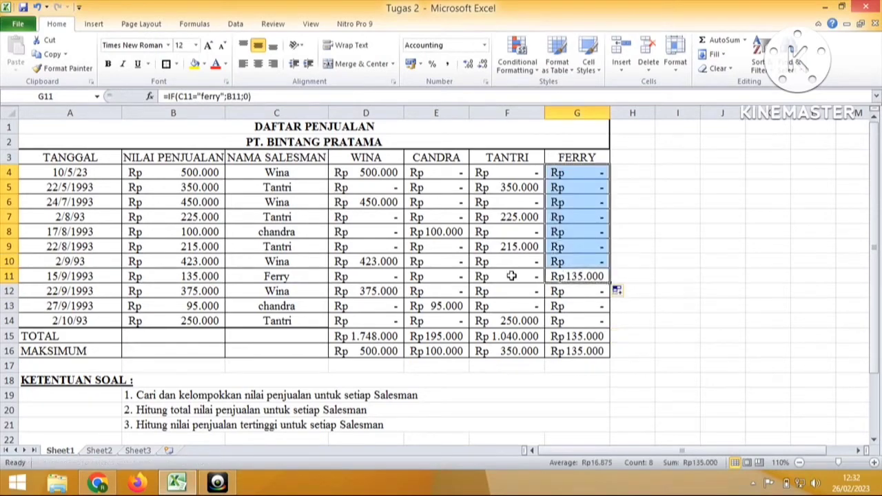
{"action": "left_click_drag", "start_coordinate": [287, 277], "coordinate": [546, 277]}
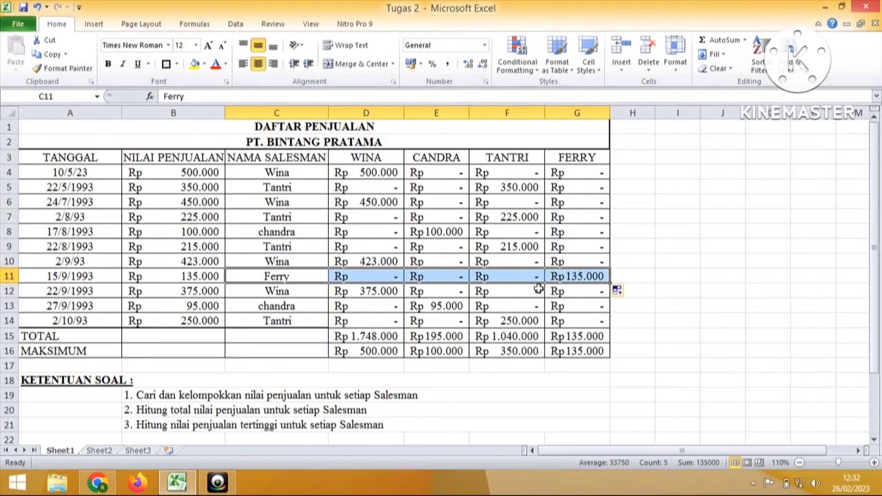
{"action": "left_click", "coordinate": [502, 410]}
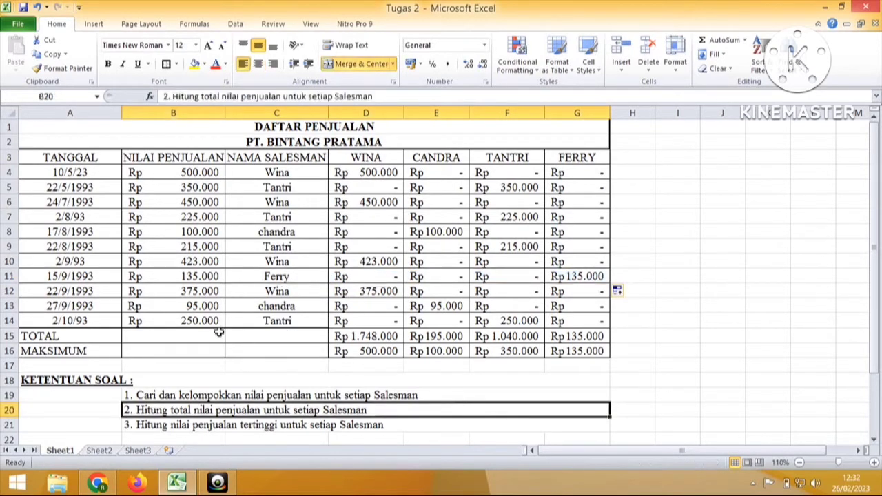
AutoSum B4:B14 into B15 for Rp 3.118.000, then reselect B4:B14 from B16.
{"action": "left_click", "coordinate": [195, 335]}
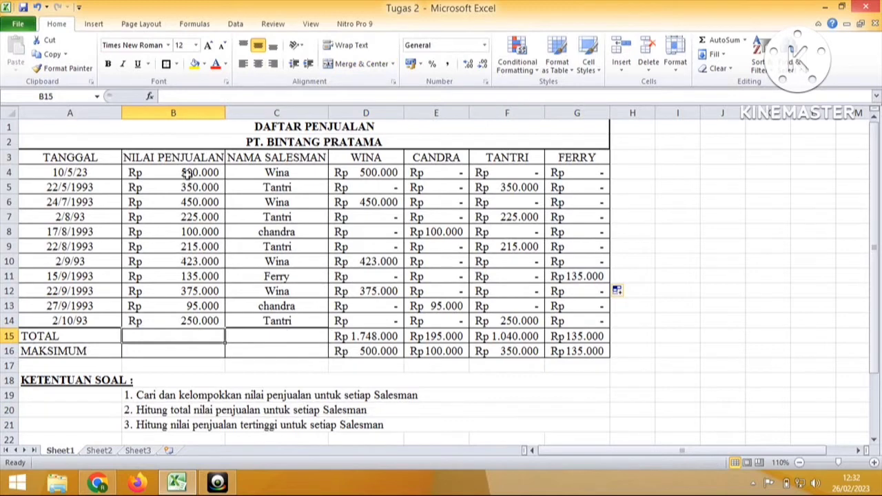
{"action": "left_click_drag", "start_coordinate": [187, 173], "coordinate": [189, 321]}
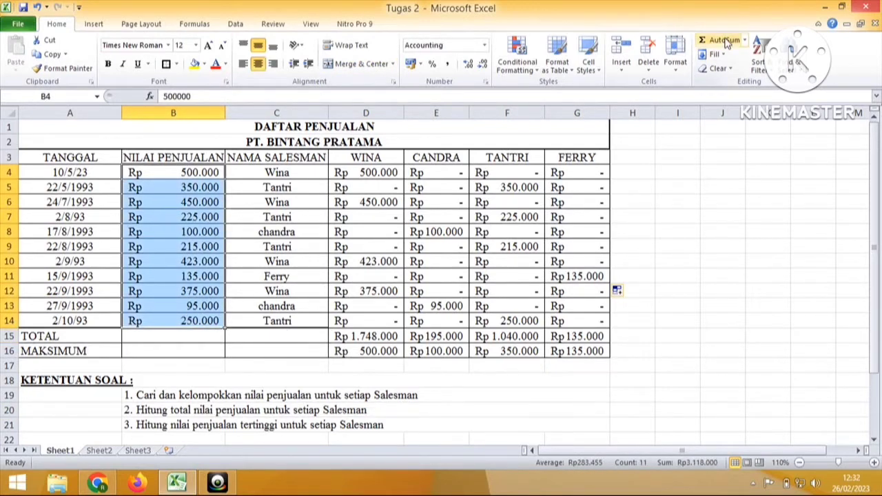
{"action": "left_click", "coordinate": [724, 41]}
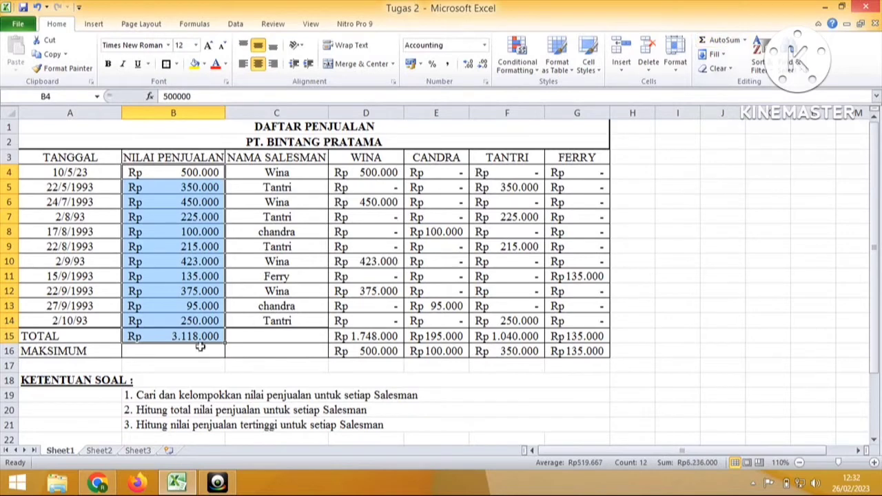
{"action": "left_click", "coordinate": [199, 348]}
{"action": "left_click_drag", "start_coordinate": [200, 173], "coordinate": [193, 321]}
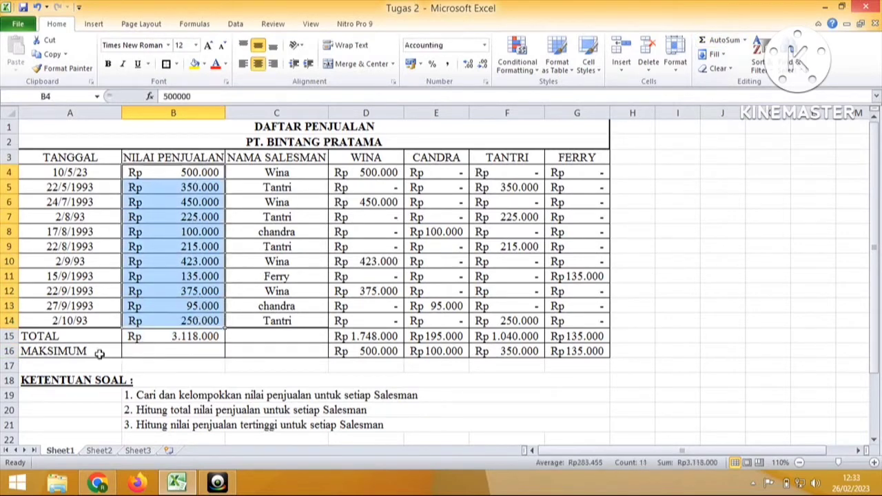